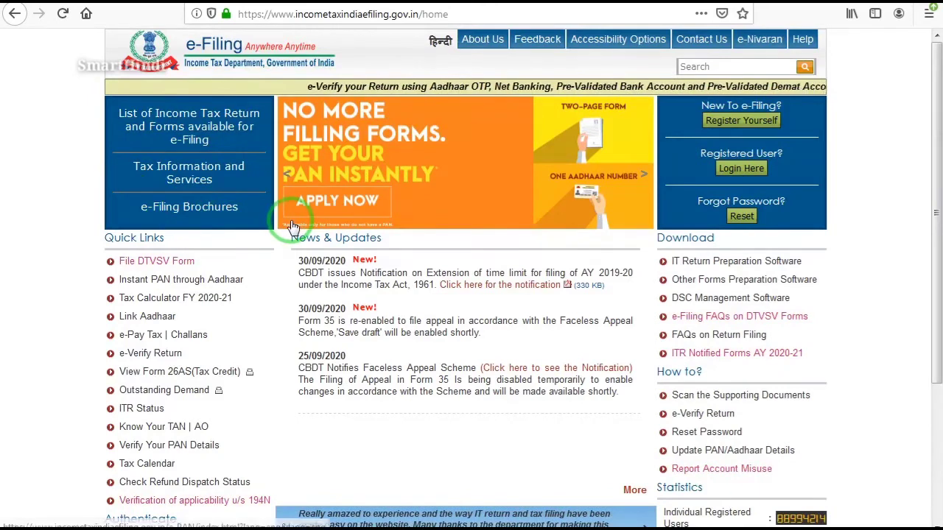
Start a new e-Filing registration, choose Individual as the user type, and continue to the basic details form.
click(448, 13)
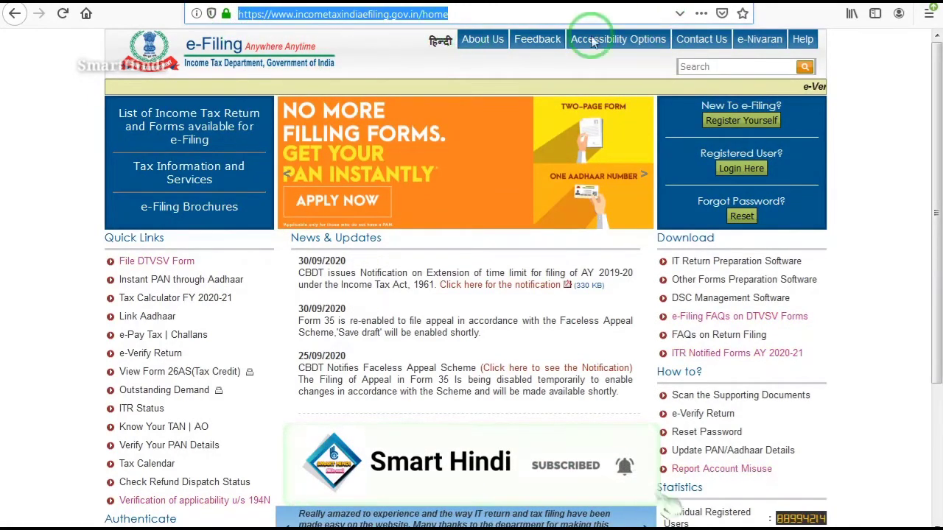
click(894, 84)
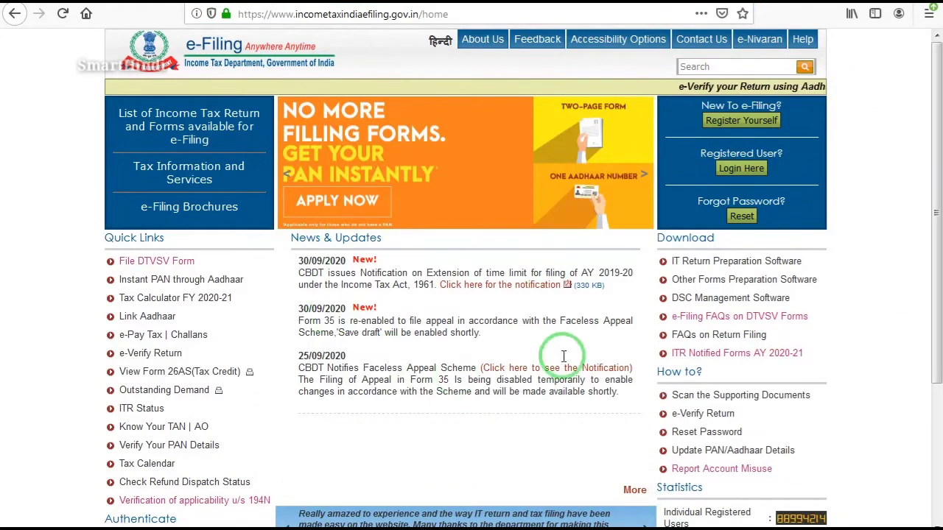
click(730, 122)
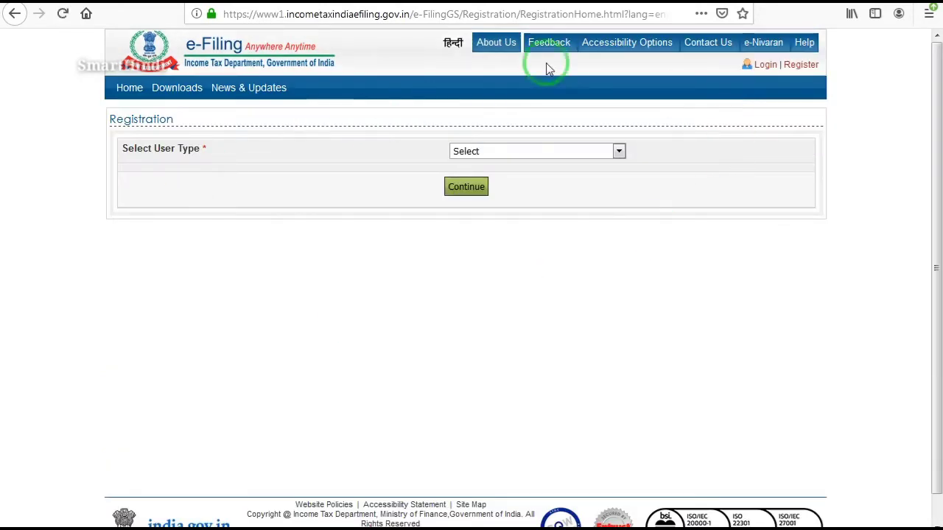
click(619, 154)
click(523, 184)
click(479, 188)
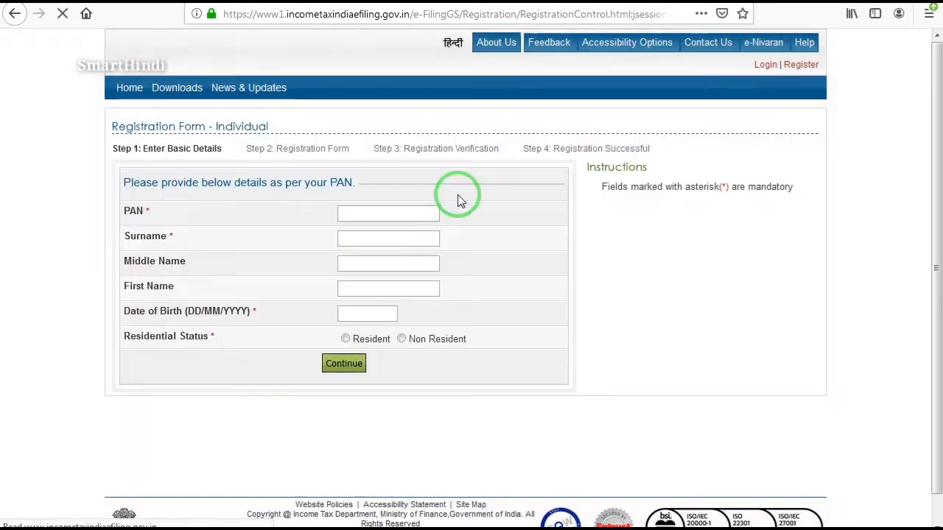
Fill in the PAN, surname, first name and date of birth, set the residential status to Resident, and continue.
click(286, 195)
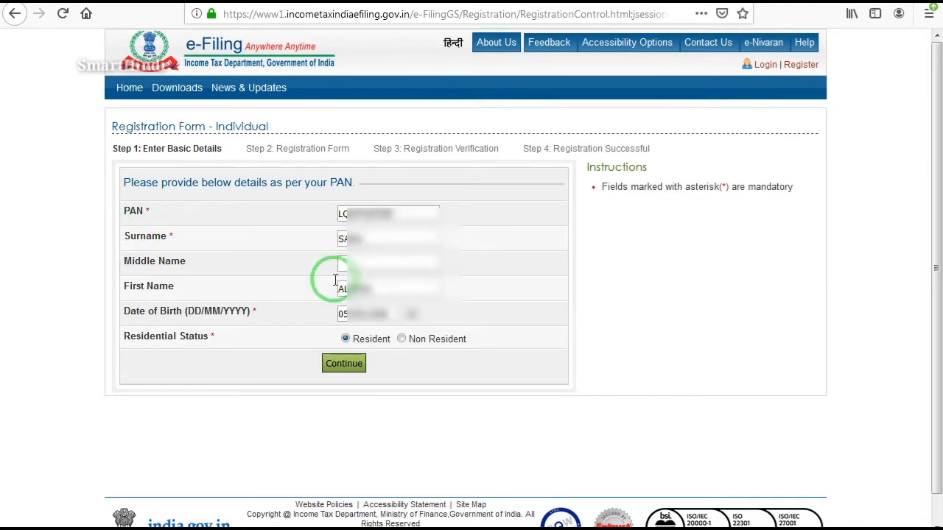
click(346, 363)
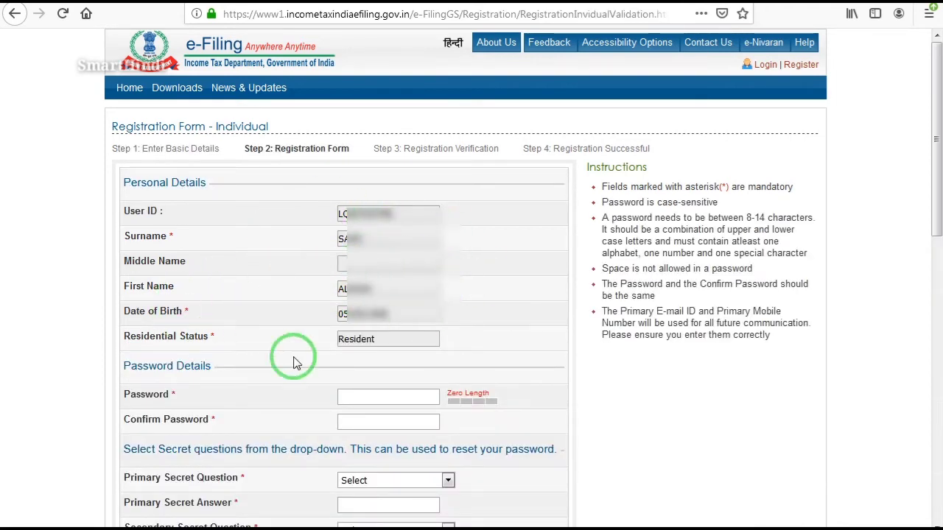
Set the primary secret question to "What is your pet name?" in the registration form.
scroll(331, 346, down, 2)
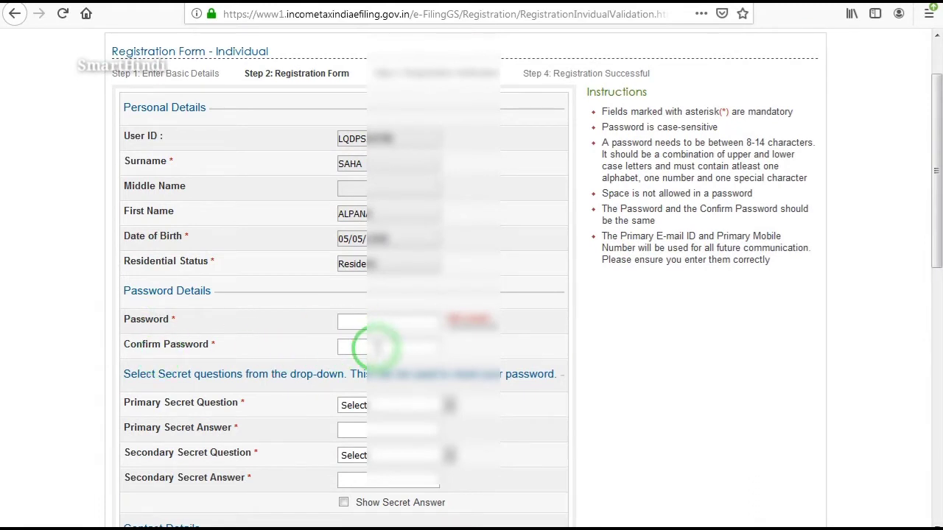
scroll(376, 346, down, 2)
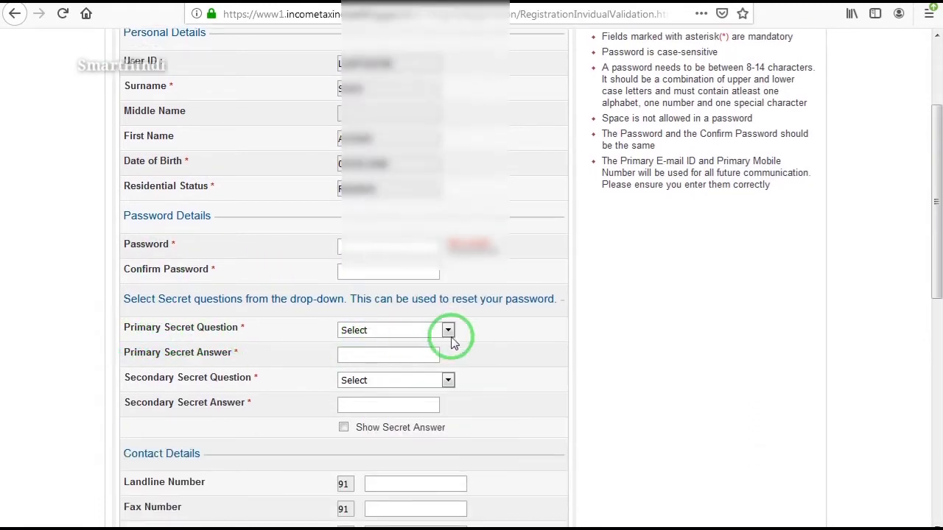
scroll(412, 332, down, 2)
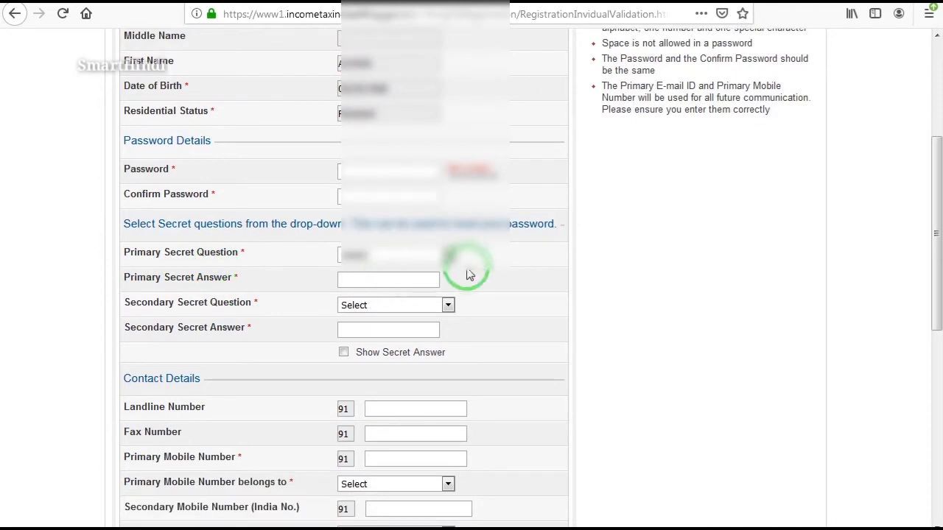
click(449, 255)
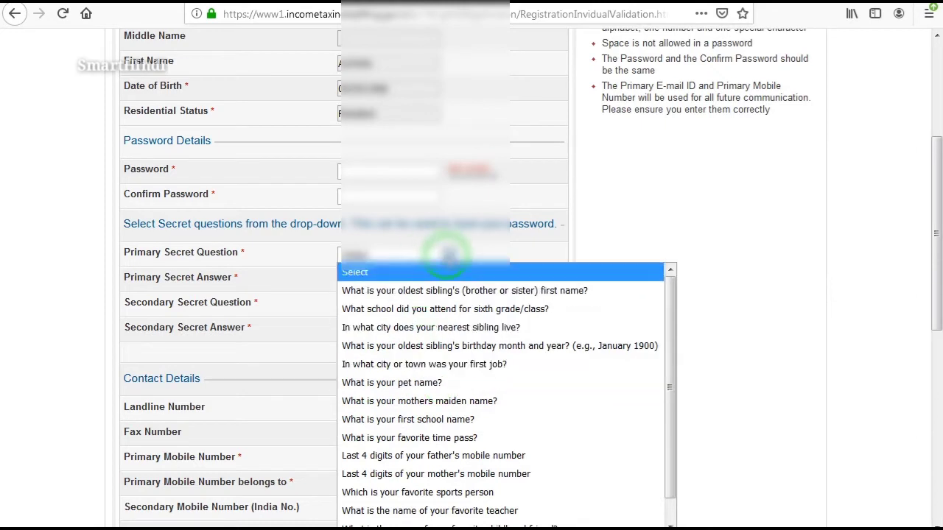
click(449, 255)
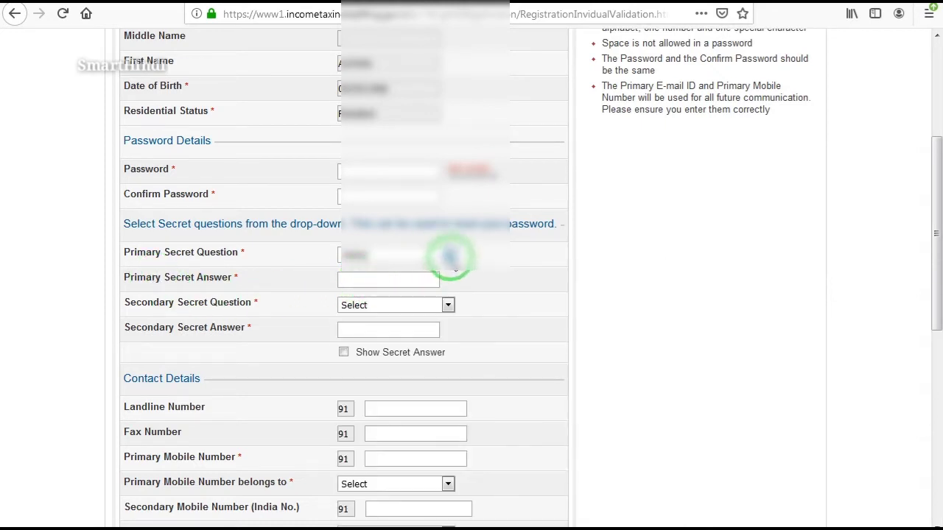
click(450, 255)
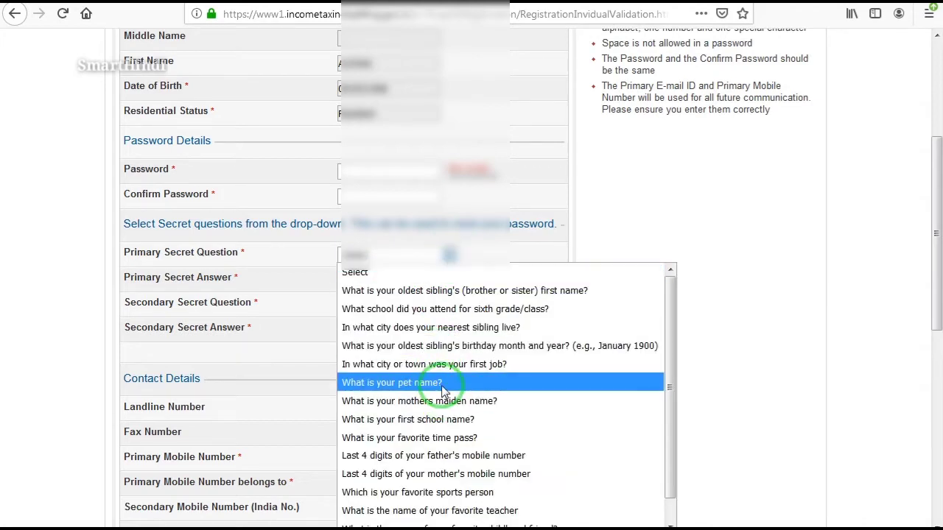
scroll(444, 390, down, 1)
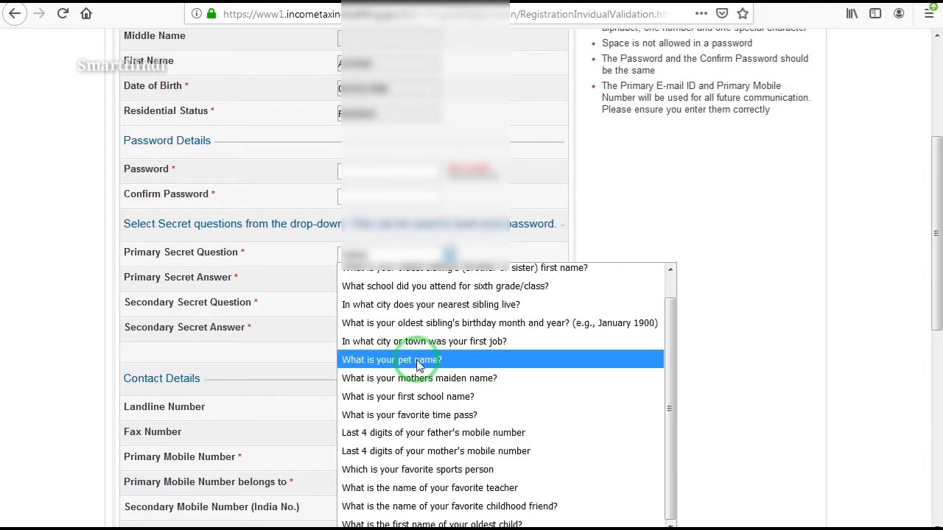
click(417, 361)
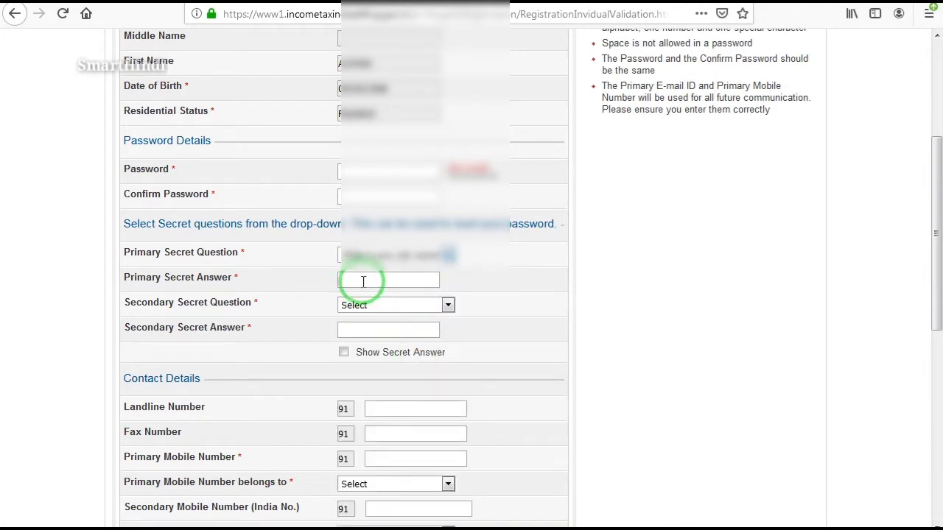
Examine the secondary secret question choices, the mobile number ownership options, and the remaining contact and address fields.
click(447, 305)
scroll(429, 120, up, 1)
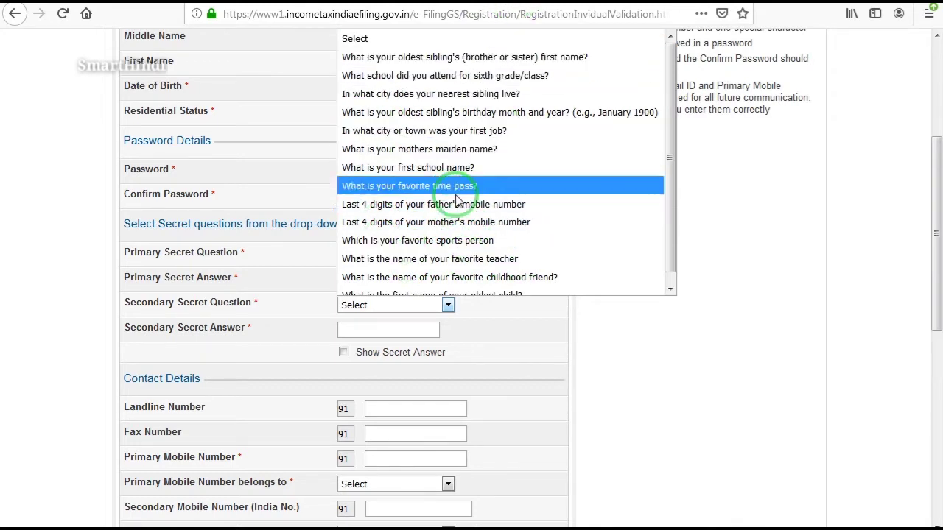
click(753, 254)
scroll(406, 341, down, 3)
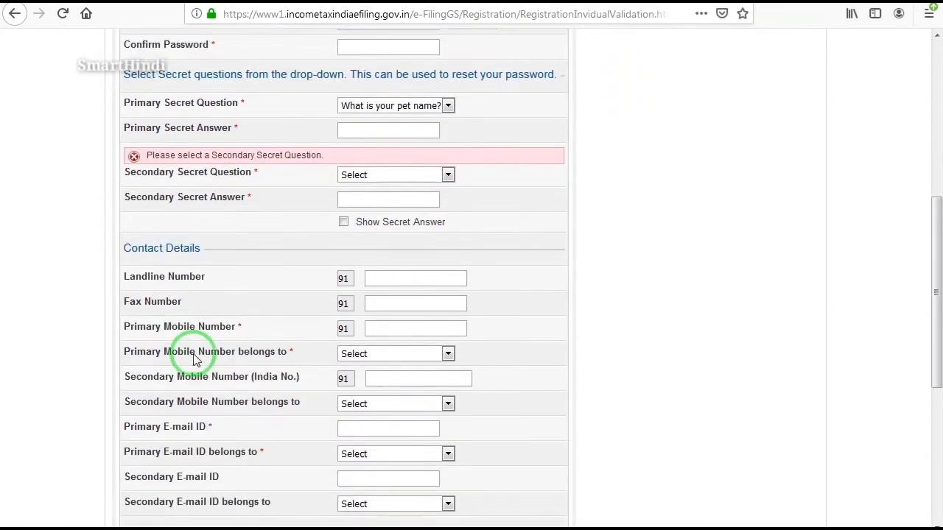
scroll(170, 295, down, 2)
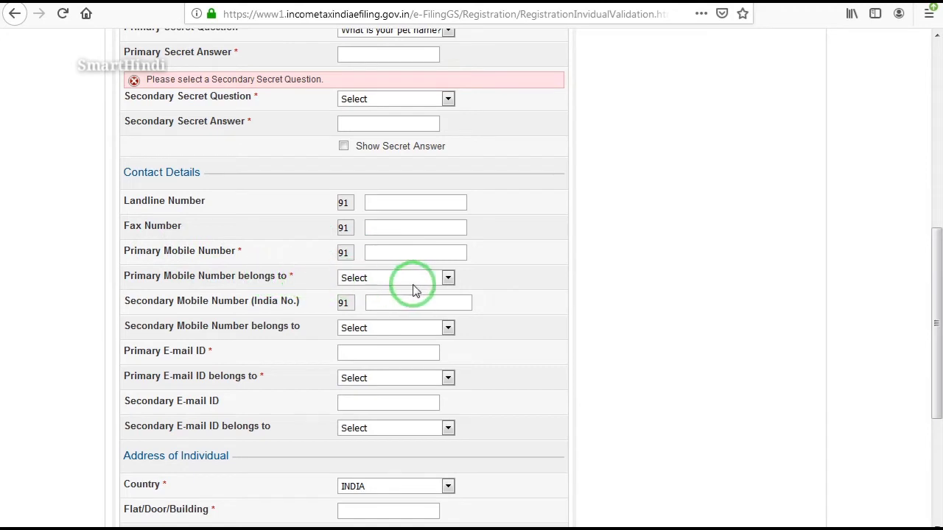
click(447, 278)
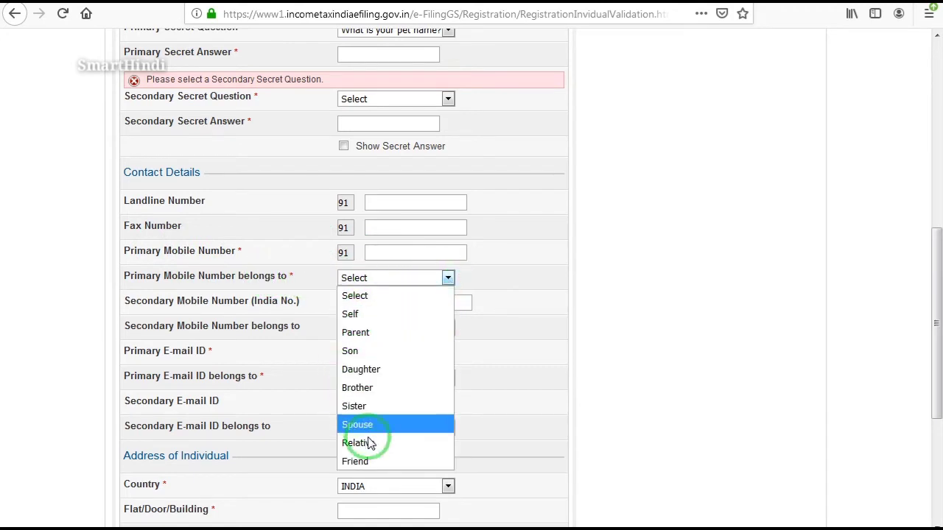
click(601, 265)
click(228, 327)
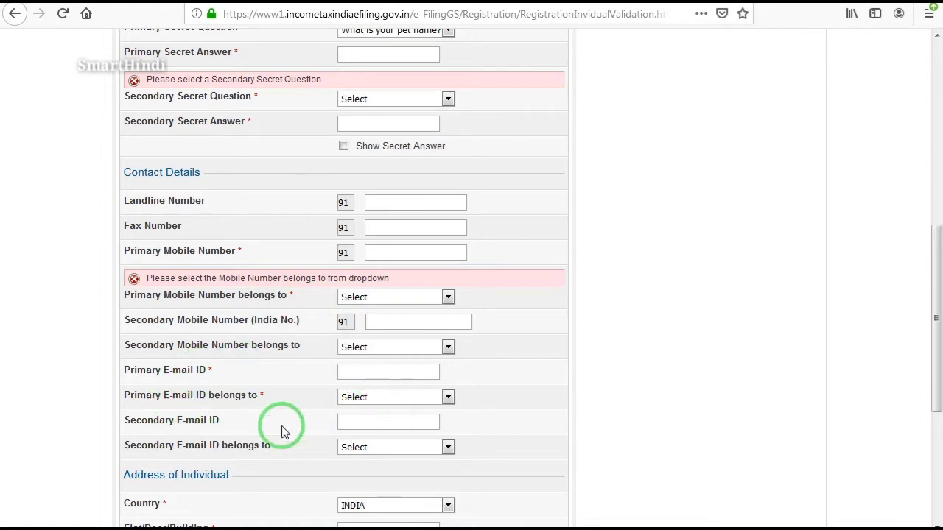
scroll(238, 435, down, 2)
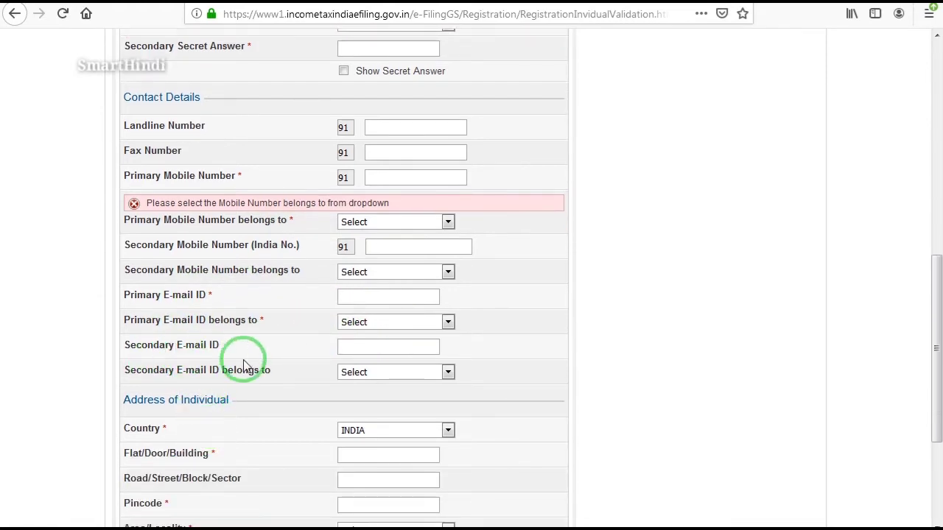
scroll(449, 374, down, 2)
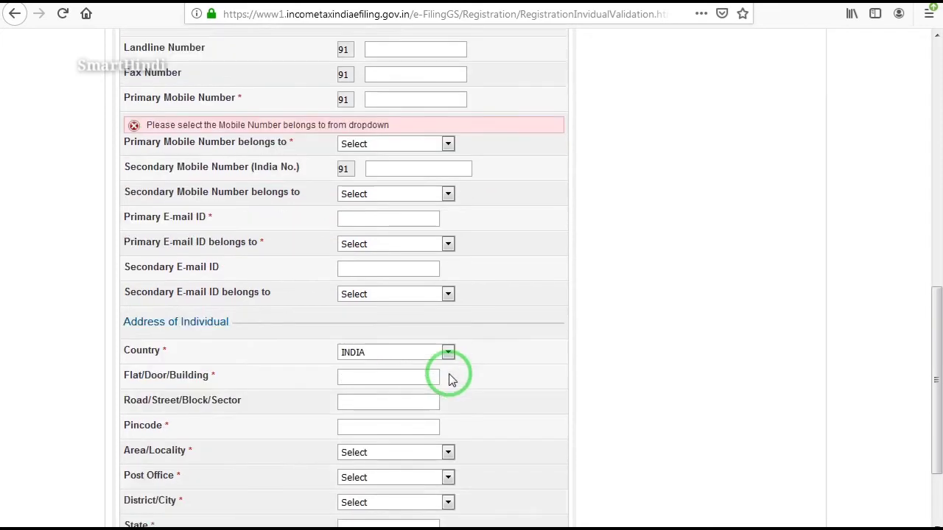
scroll(450, 379, down, 2)
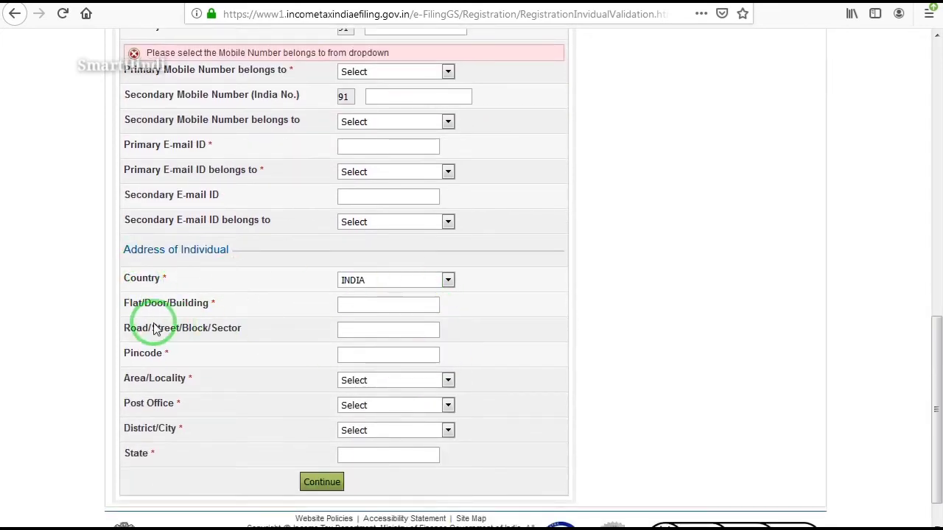
click(322, 482)
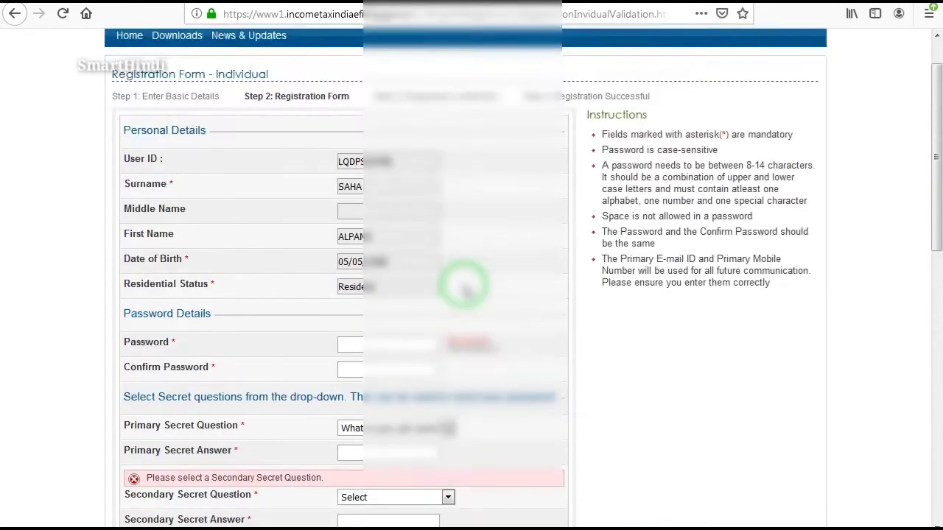
Fill in the account password, secret answers, mobile numbers, e-mails and address, with primary mobile and e-mail belonging to Son.
scroll(457, 284, up, 2)
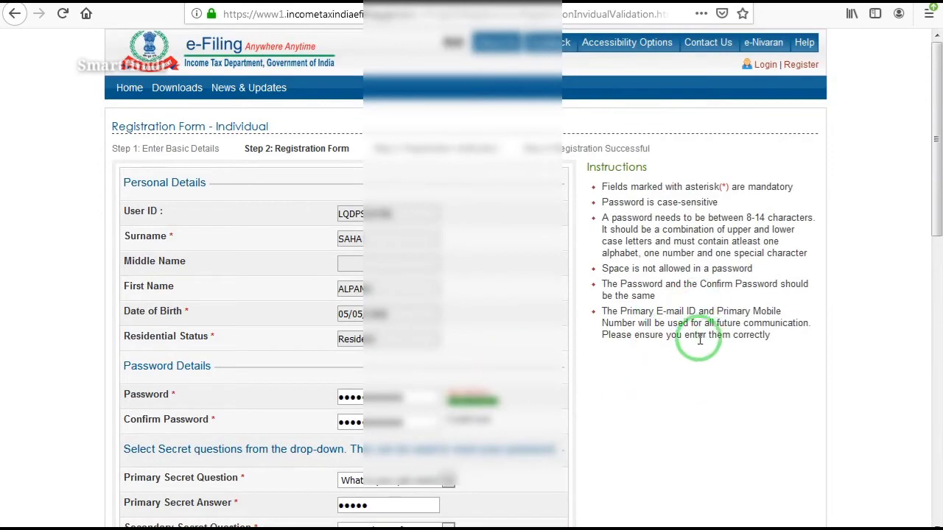
scroll(666, 412, down, 8)
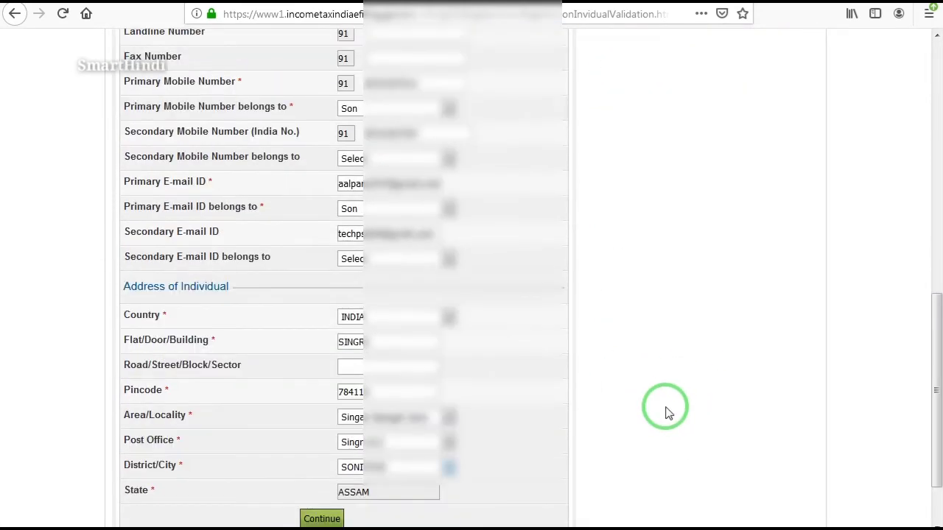
scroll(758, 427, down, 2)
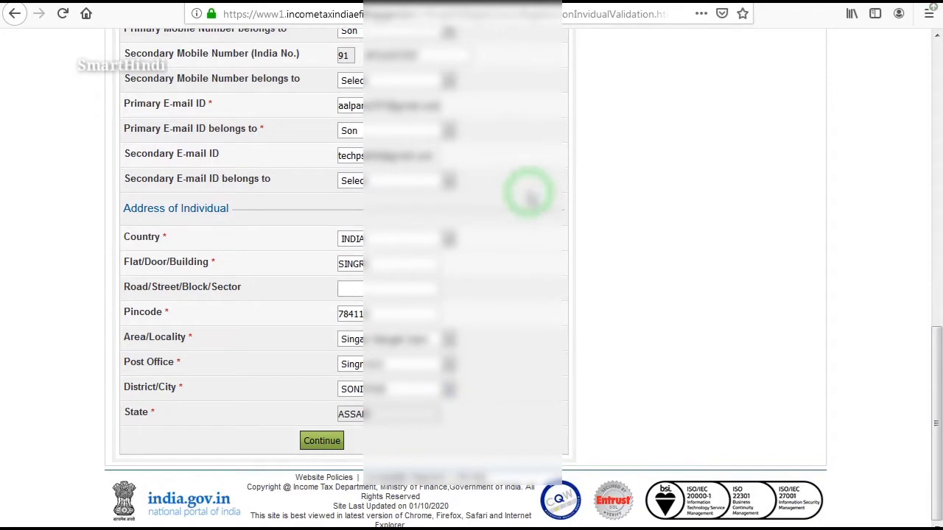
Submit the registration form, confirm the OTP delivery details, and validate the e-mail OTP and mobile OTP.
click(322, 442)
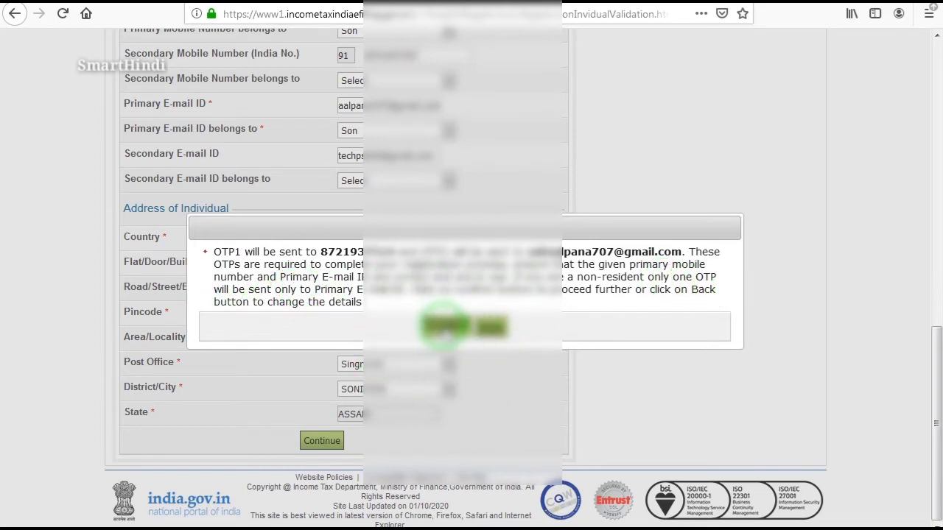
click(445, 326)
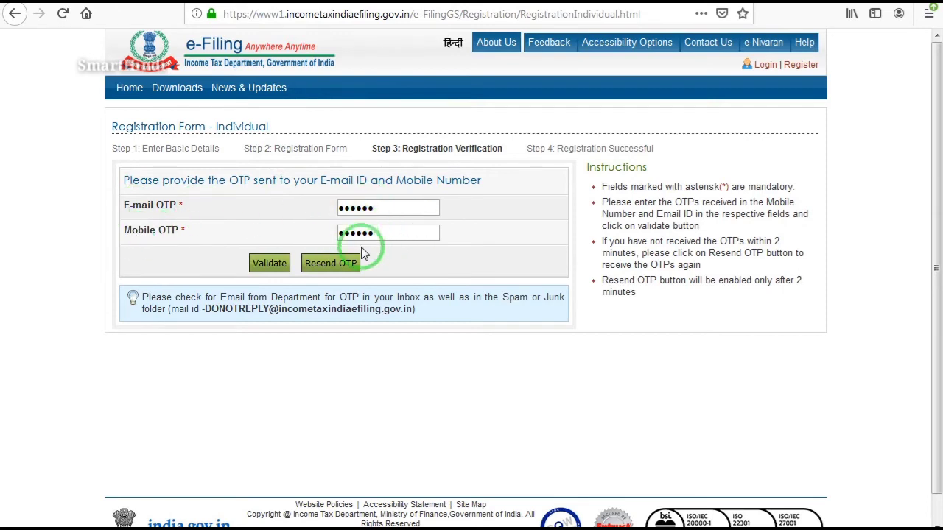
click(270, 264)
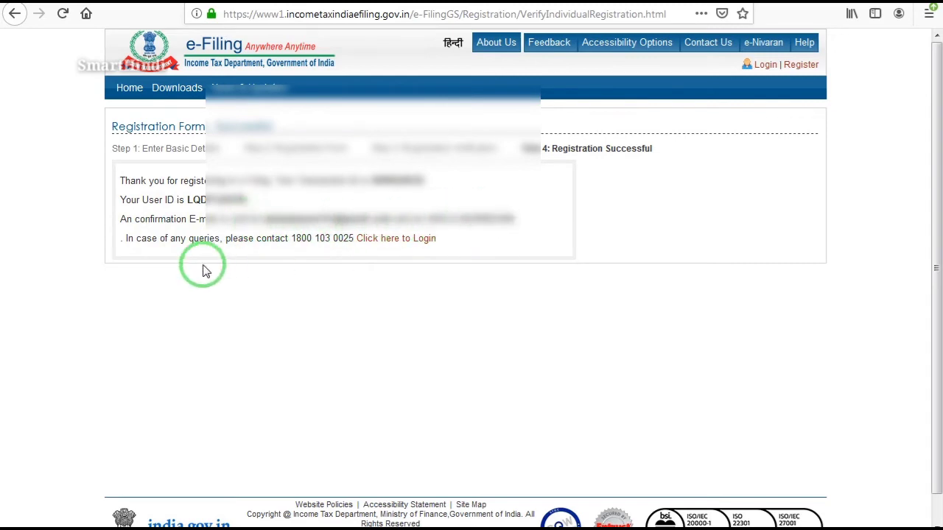
Log in to the new account with the user ID and password, and postpone linking Aadhaar.
click(390, 242)
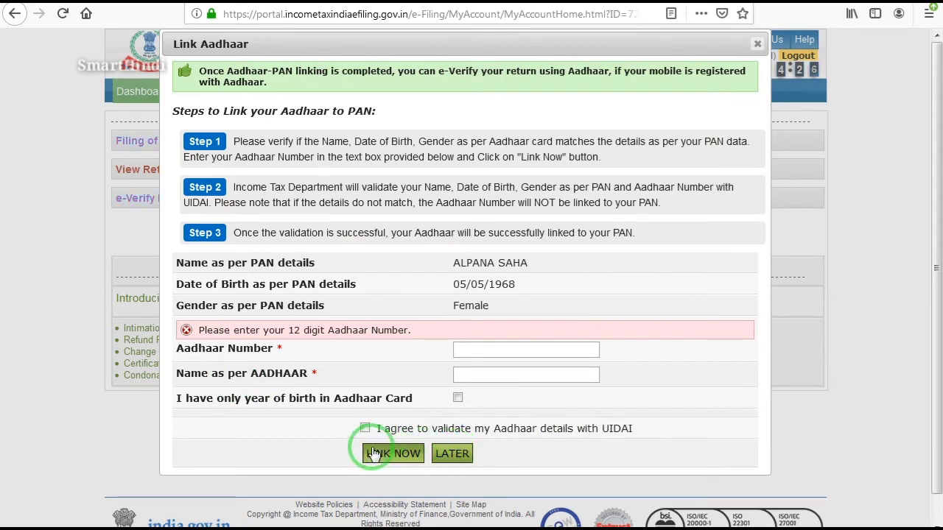
click(411, 462)
click(456, 456)
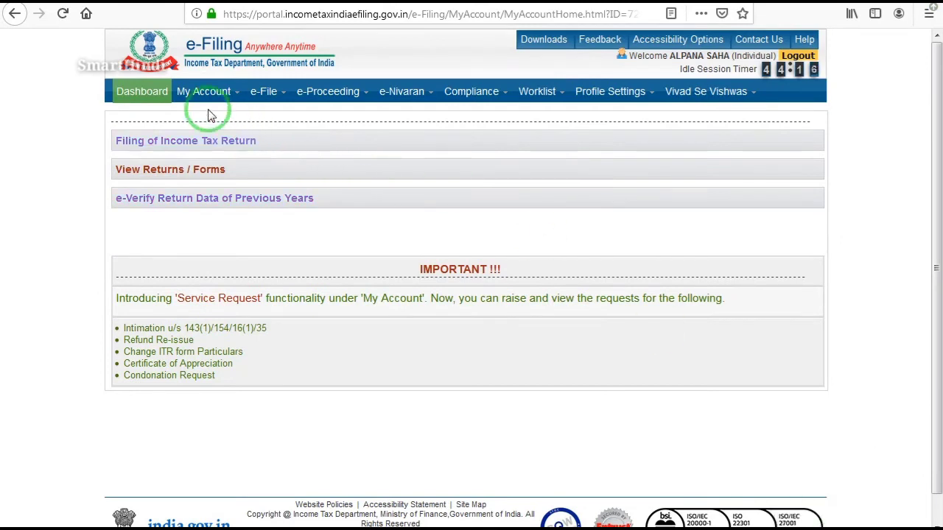
Open My Profile in the account's profile settings to view the contact details.
mouse_move(207, 99)
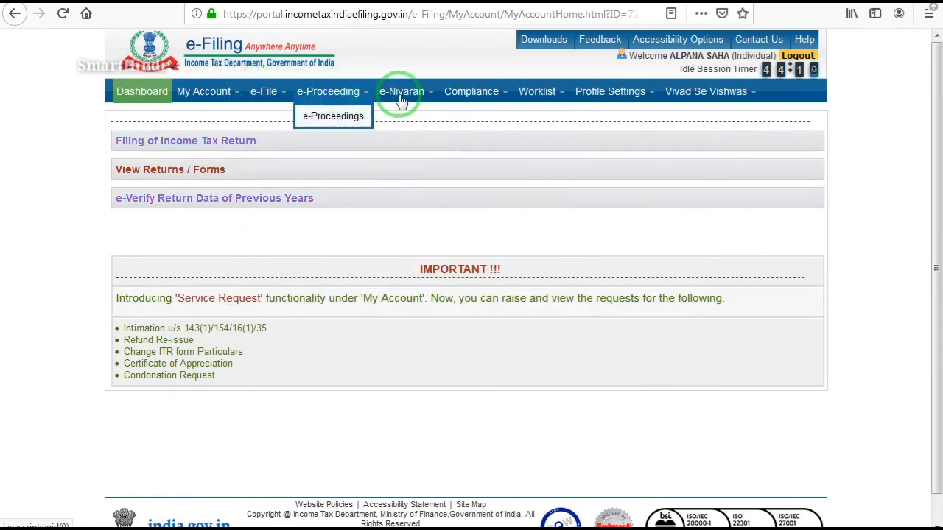
mouse_move(605, 93)
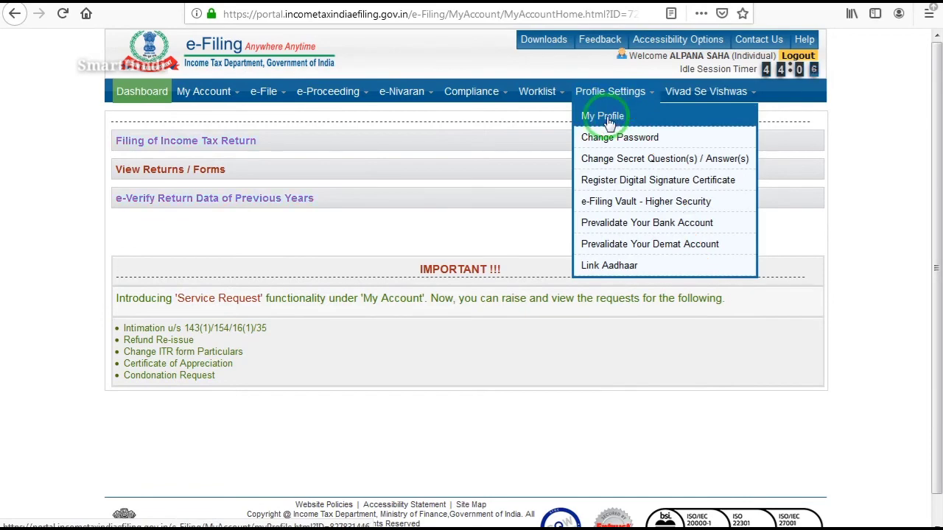
click(607, 118)
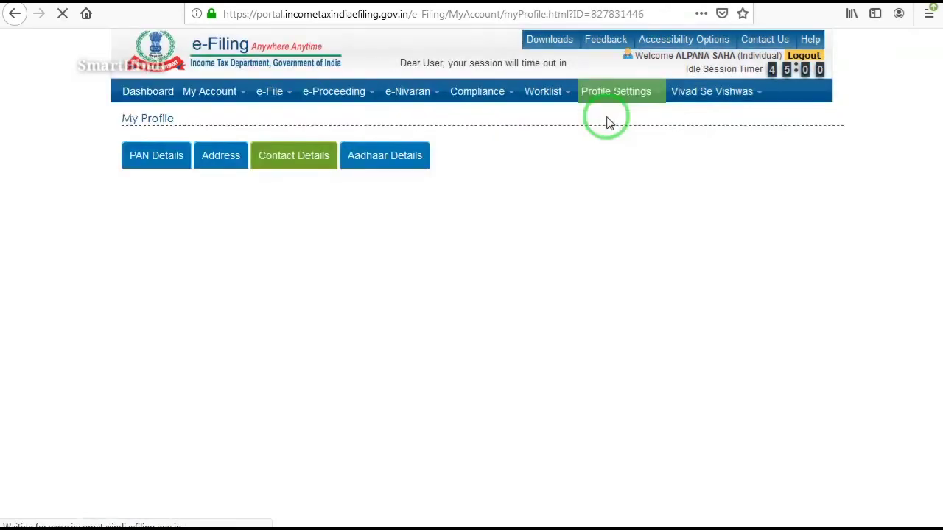
click(453, 199)
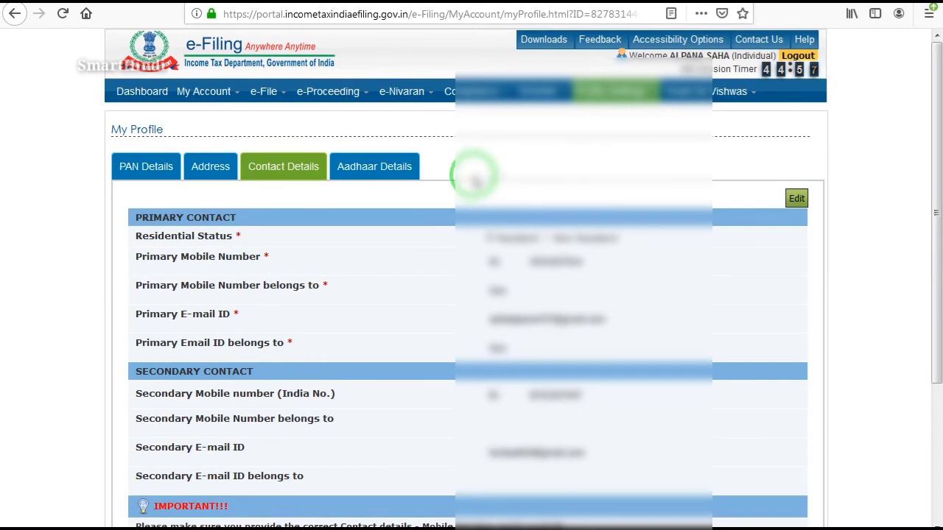
Review the profile's contact, PAN and address details, and check the Aadhaar status.
scroll(474, 180, down, 5)
scroll(474, 174, up, 5)
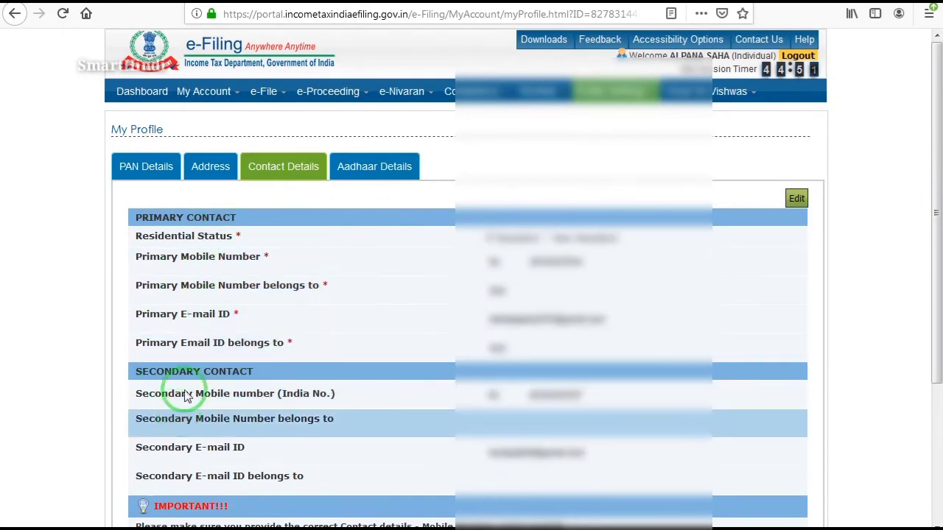
click(145, 168)
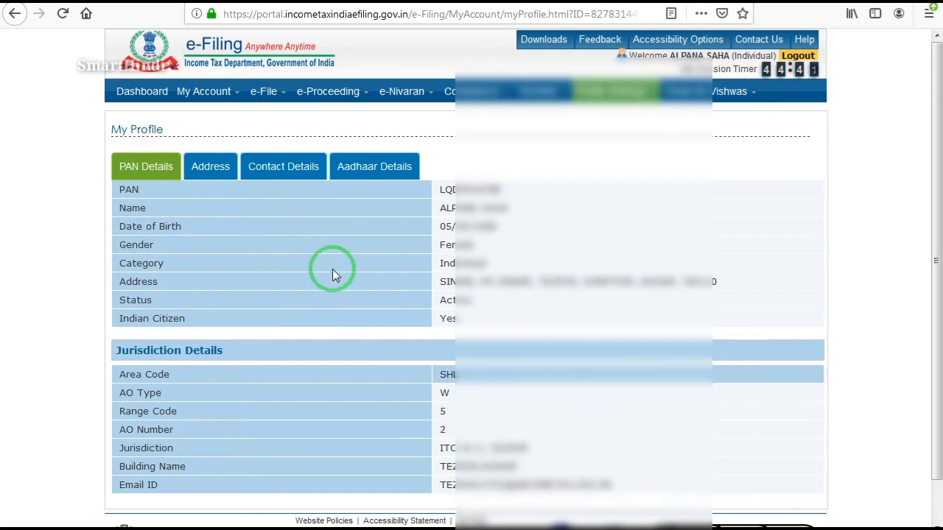
click(282, 169)
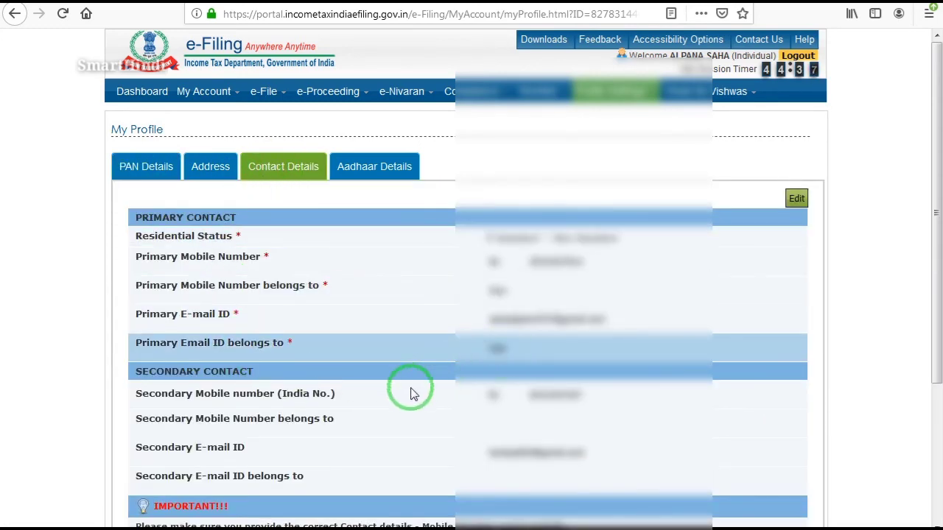
click(201, 172)
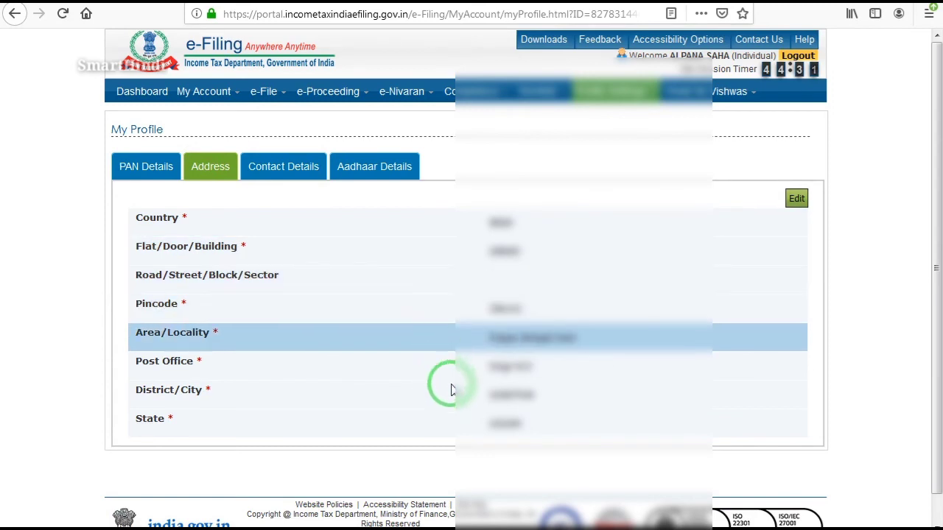
click(349, 166)
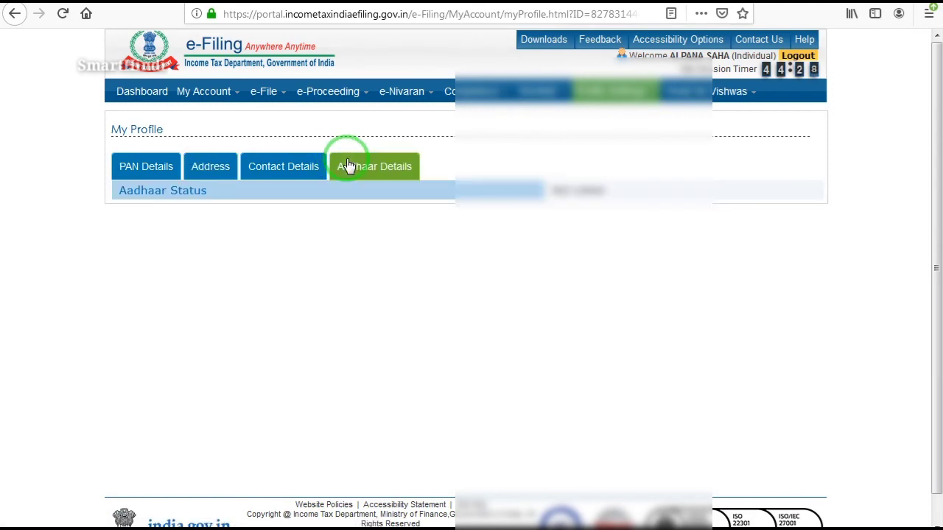
Recheck the profile's PAN details, address and contact details, ending on the PAN and jurisdiction details.
click(128, 167)
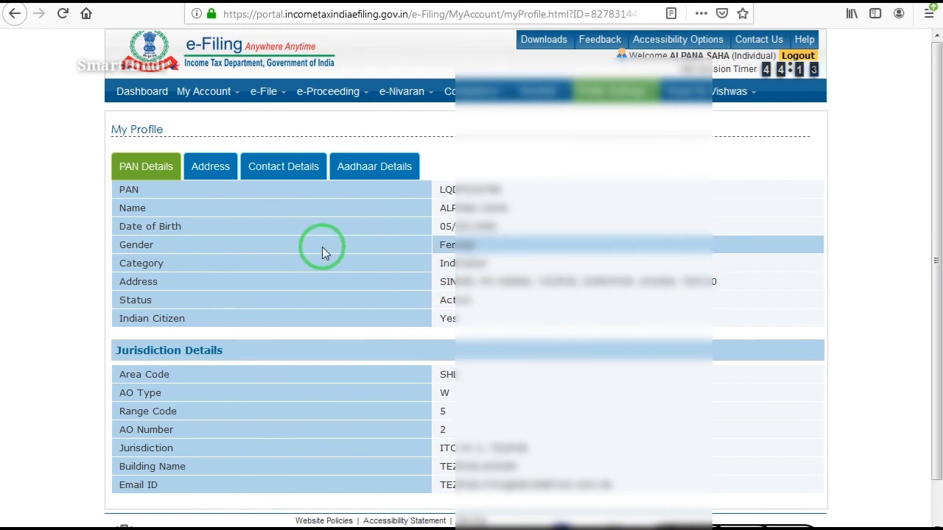
click(206, 168)
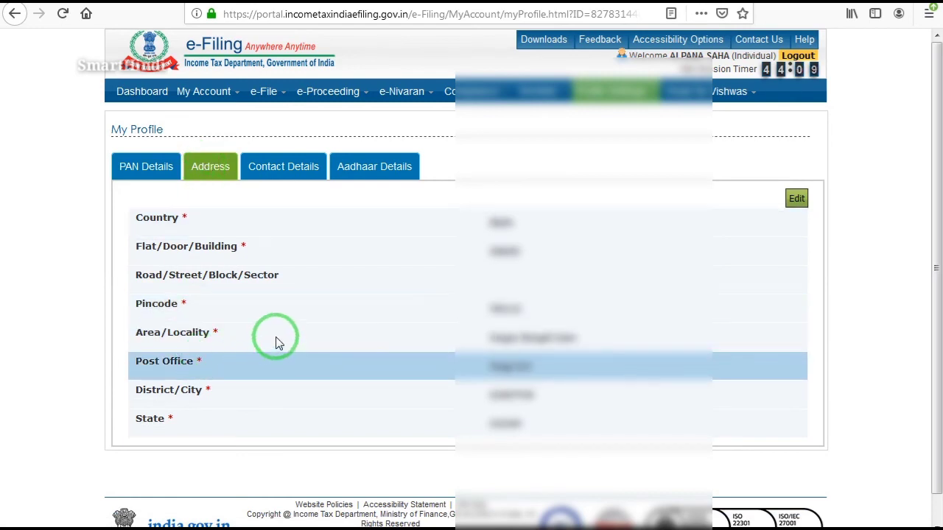
click(270, 169)
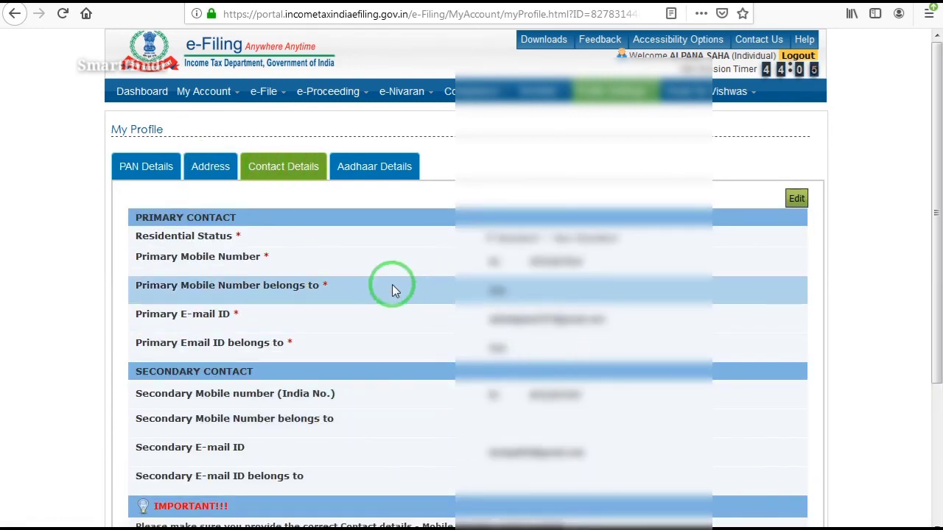
click(158, 168)
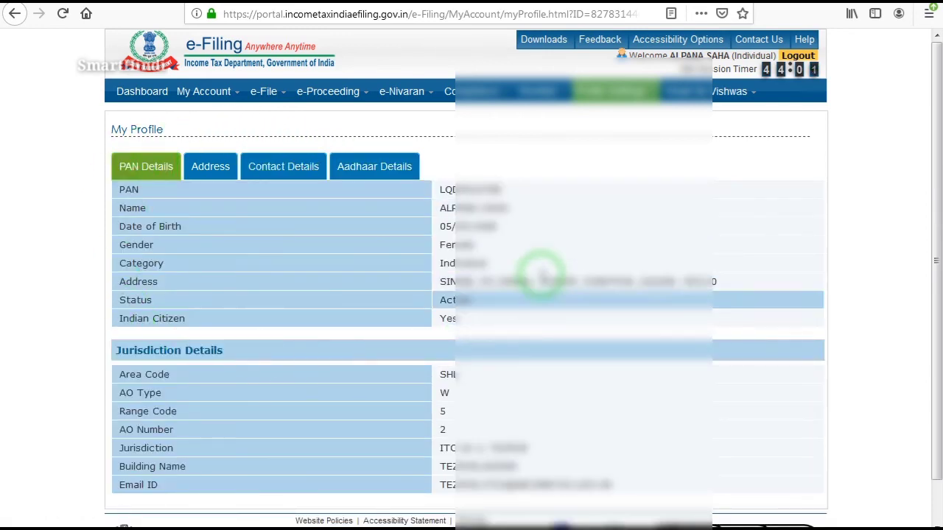